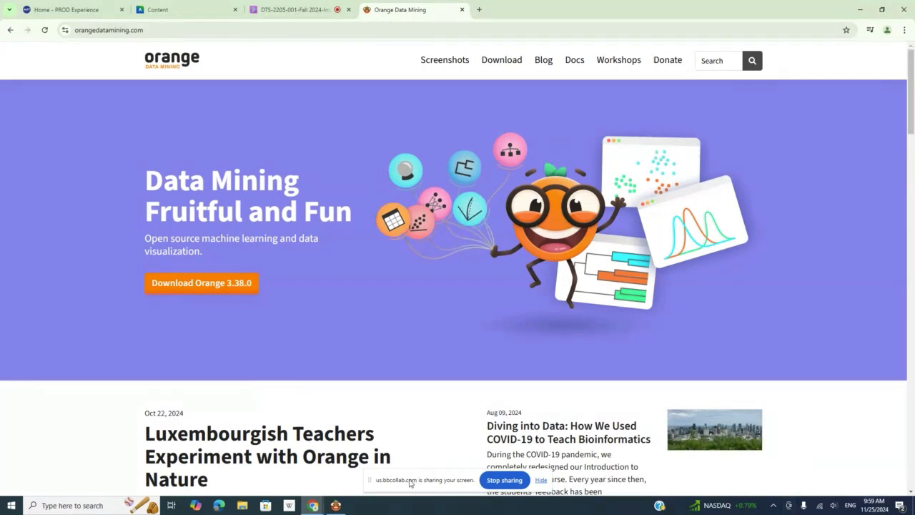
Step: Switch to Orange and add a File widget from the Data category to the empty canvas
{"action": "left_click", "coordinate": [336, 505]}
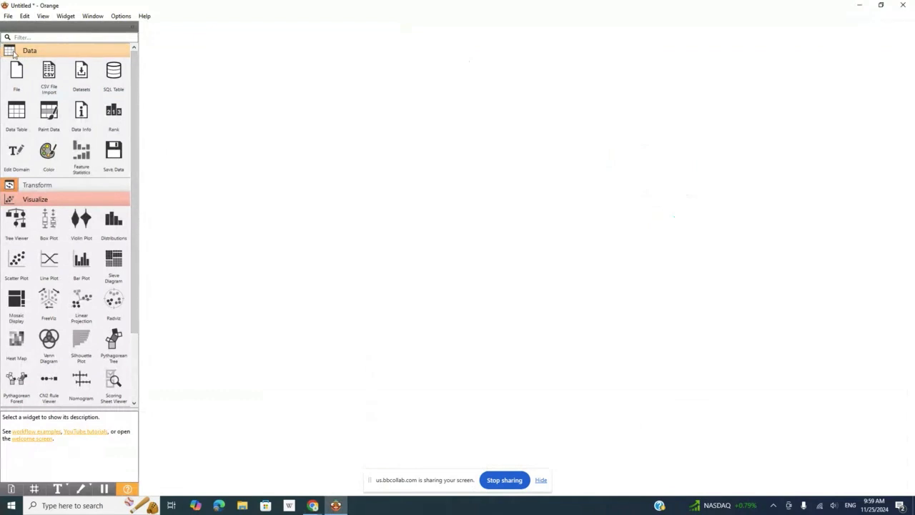
{"action": "left_click", "coordinate": [52, 51]}
{"action": "left_click", "coordinate": [72, 79]}
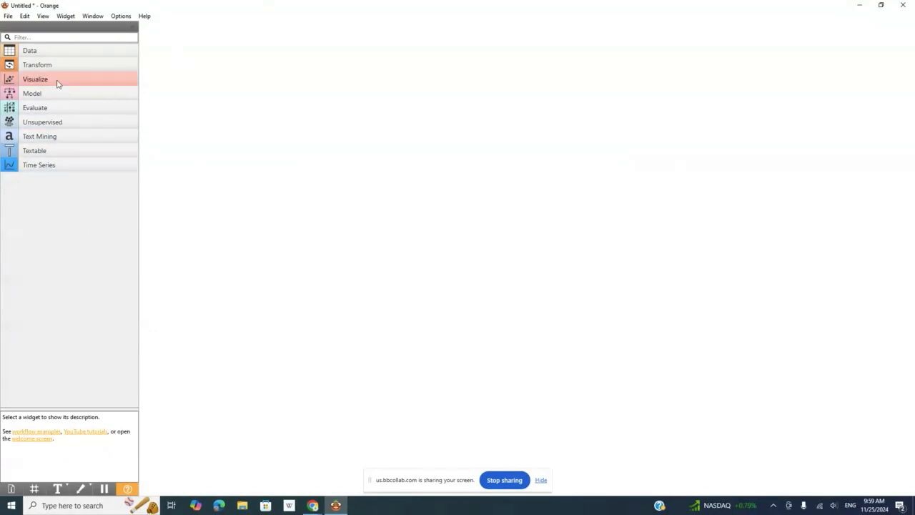
{"action": "left_click", "coordinate": [62, 55]}
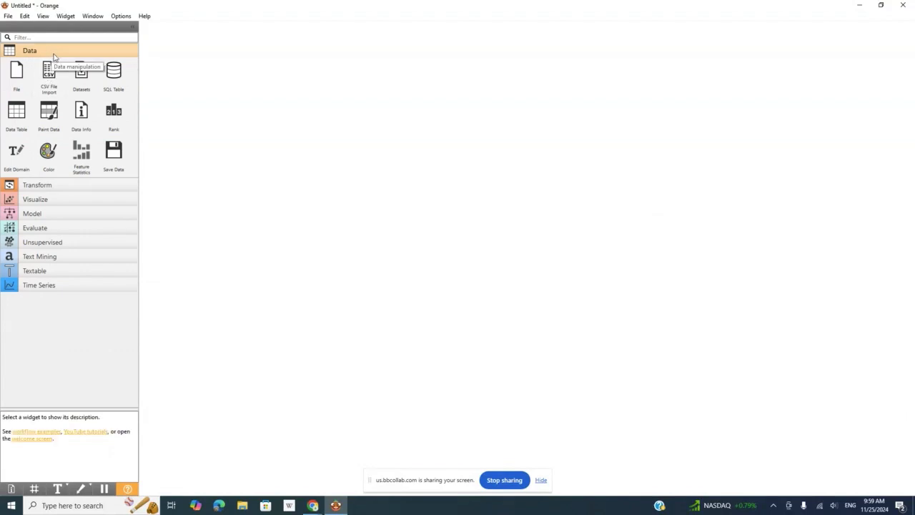
{"action": "left_click_drag", "start_coordinate": [14, 75], "coordinate": [260, 156]}
Step: Choose datasets\iris.tab as the source in the File widget and close its settings
{"action": "double_click", "coordinate": [258, 153]}
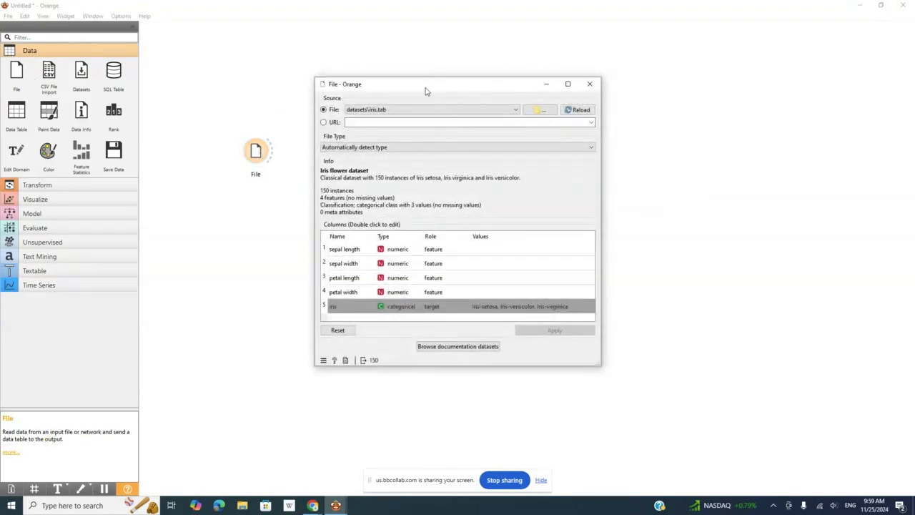
{"action": "left_click", "coordinate": [383, 111]}
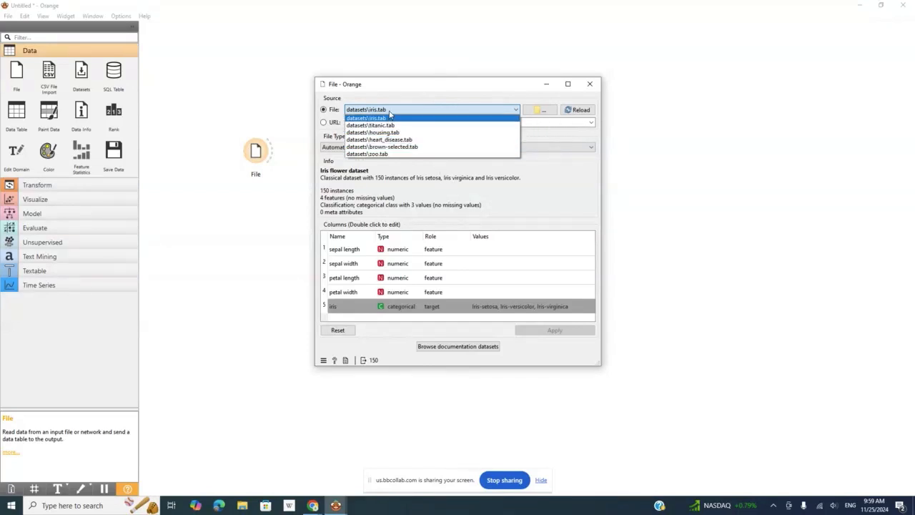
{"action": "left_click", "coordinate": [390, 113]}
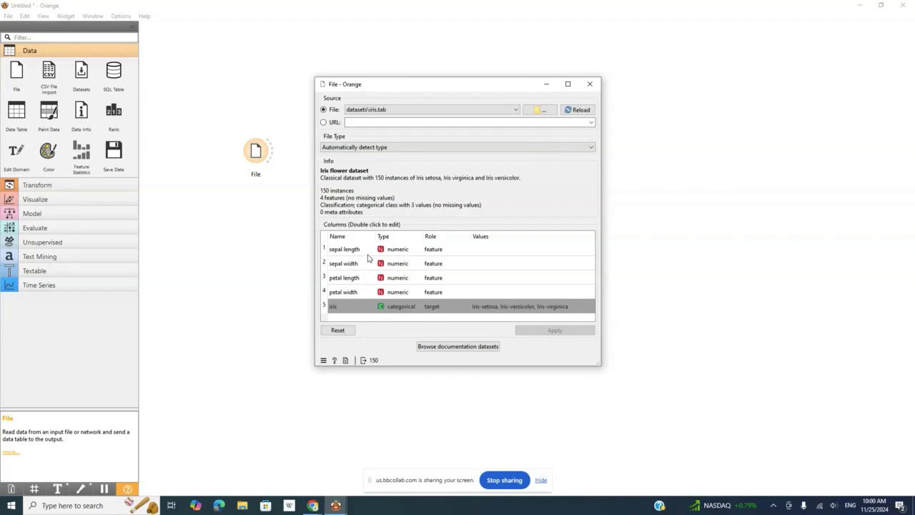
{"action": "left_click", "coordinate": [589, 83]}
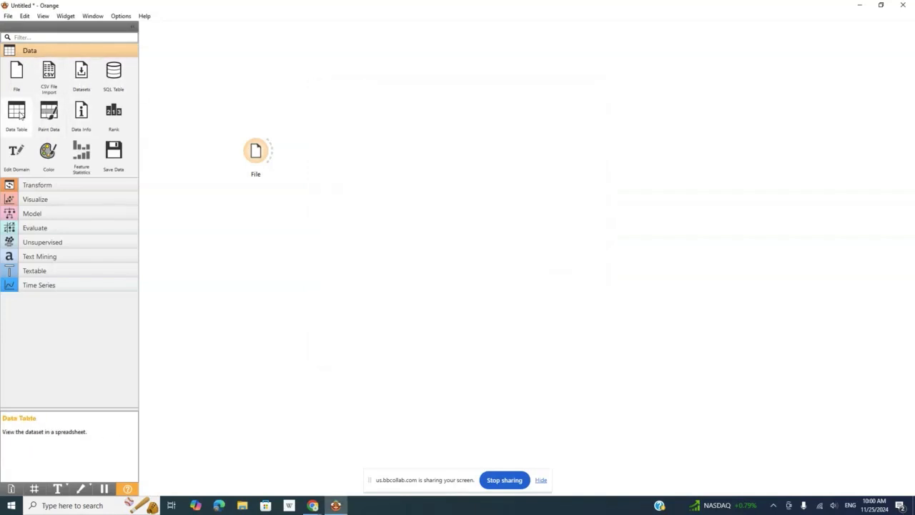
Step: Add a Data Table widget beside the File widget and link File's data output to it
{"action": "left_click_drag", "start_coordinate": [20, 115], "coordinate": [326, 136]}
{"action": "left_click_drag", "start_coordinate": [270, 151], "coordinate": [325, 136]}
{"action": "left_click_drag", "start_coordinate": [325, 136], "coordinate": [363, 145]}
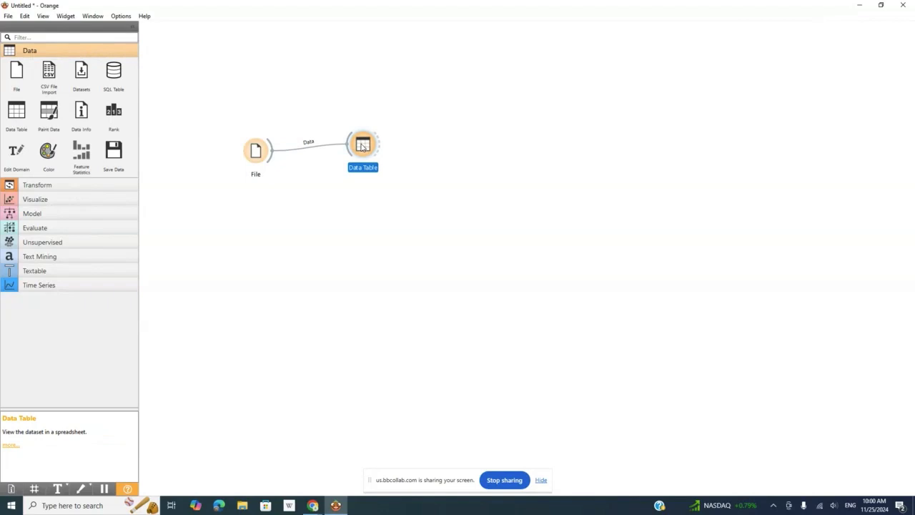
Step: Examine the iris records in the Data Table, looking through the rows of the different species
{"action": "double_click", "coordinate": [362, 145]}
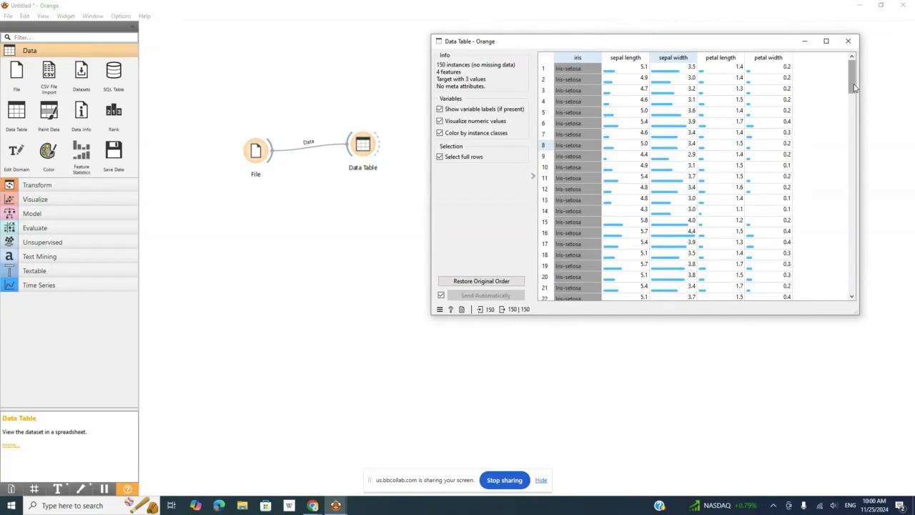
{"action": "left_click_drag", "start_coordinate": [855, 87], "coordinate": [829, 226]}
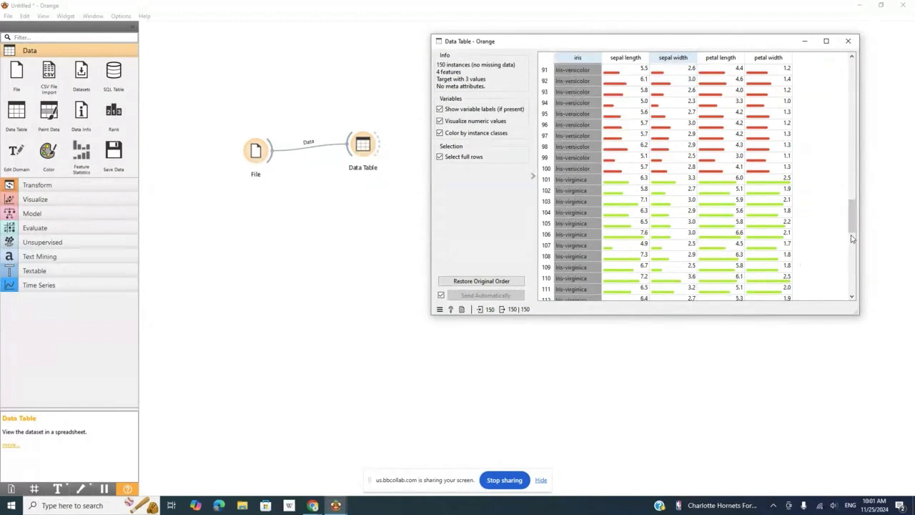
{"action": "left_click", "coordinate": [848, 41]}
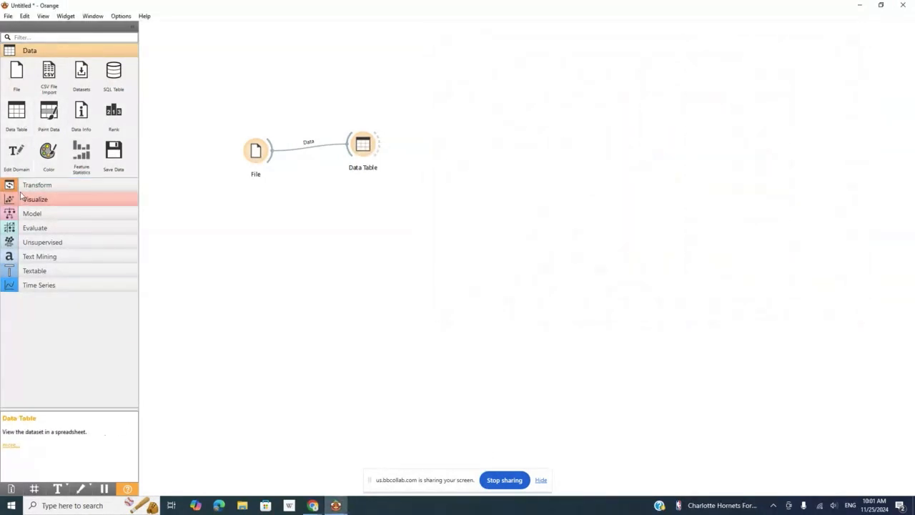
Step: Add Box Plot, Scatter Plot and Distributions widgets from the Visualize category, stacked below the Data Table
{"action": "left_click", "coordinate": [29, 51]}
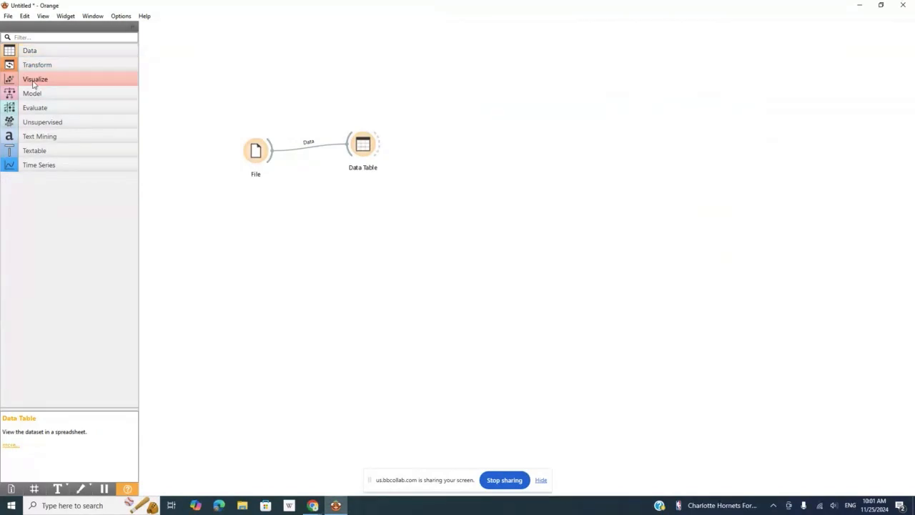
{"action": "left_click", "coordinate": [33, 80]}
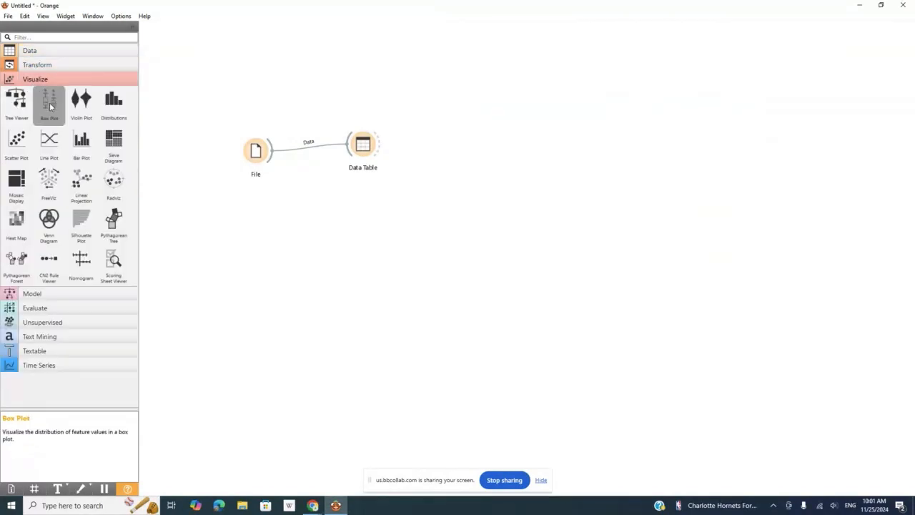
{"action": "left_click_drag", "start_coordinate": [50, 105], "coordinate": [349, 208]}
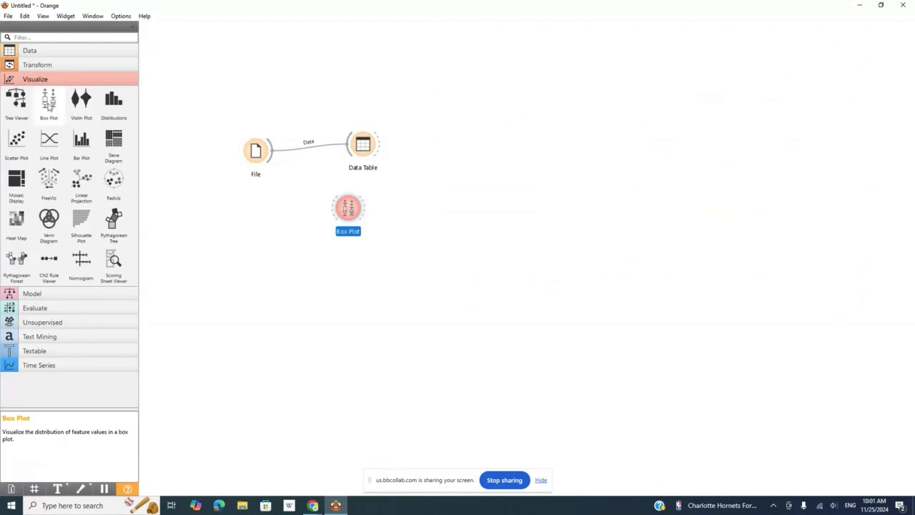
{"action": "left_click_drag", "start_coordinate": [16, 140], "coordinate": [333, 260]}
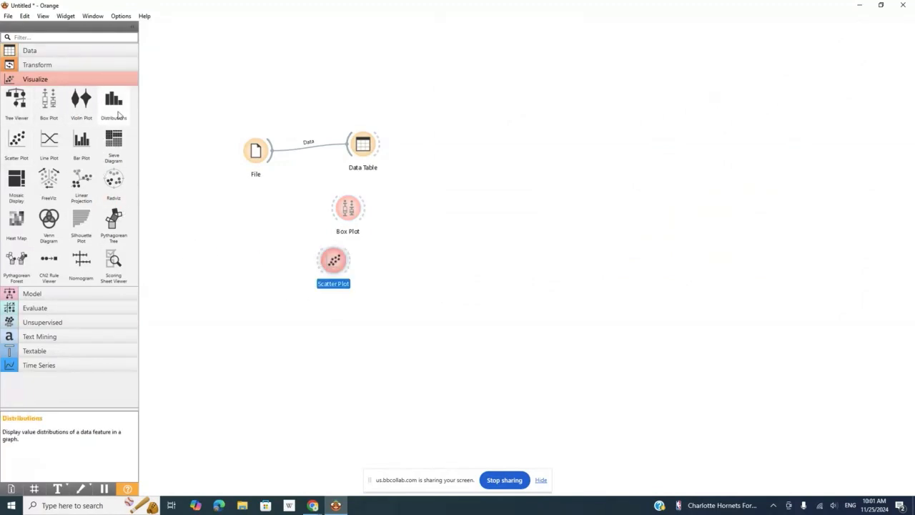
{"action": "left_click_drag", "start_coordinate": [118, 114], "coordinate": [330, 323]}
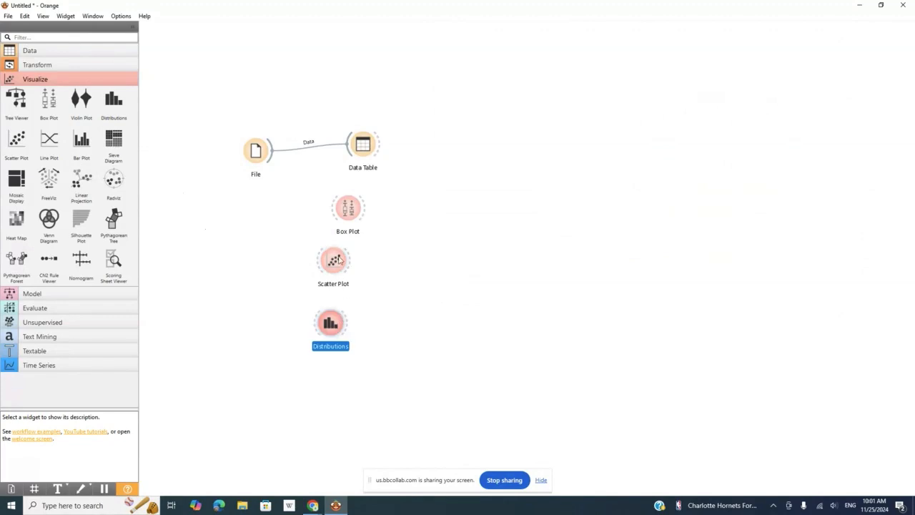
Step: Link the File widget's data output to the Box Plot, Scatter Plot and Distributions widgets
{"action": "left_click_drag", "start_coordinate": [346, 209], "coordinate": [355, 206]}
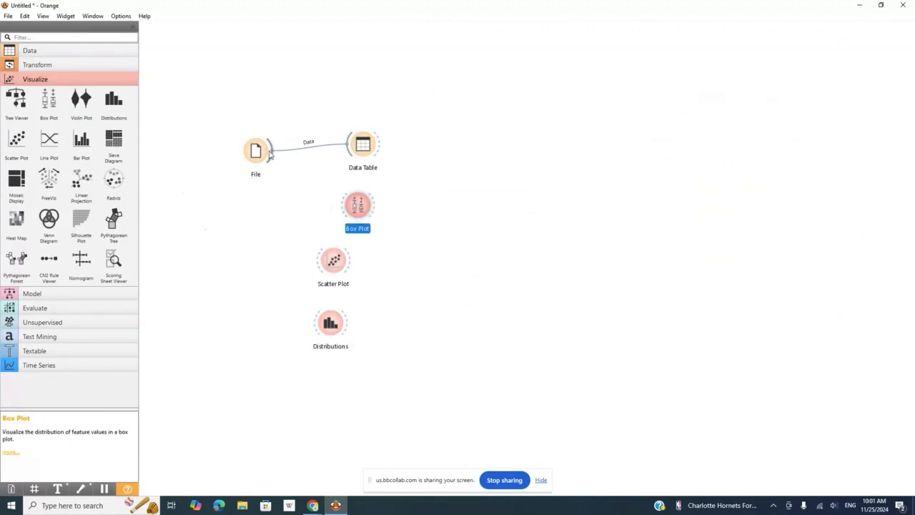
{"action": "left_click_drag", "start_coordinate": [270, 155], "coordinate": [343, 206]}
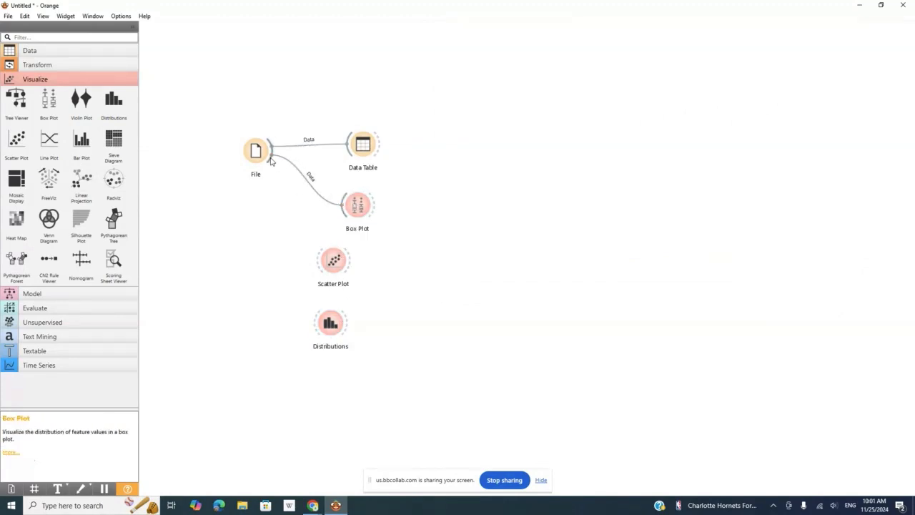
{"action": "left_click_drag", "start_coordinate": [270, 162], "coordinate": [325, 262]}
{"action": "left_click_drag", "start_coordinate": [271, 154], "coordinate": [313, 327]}
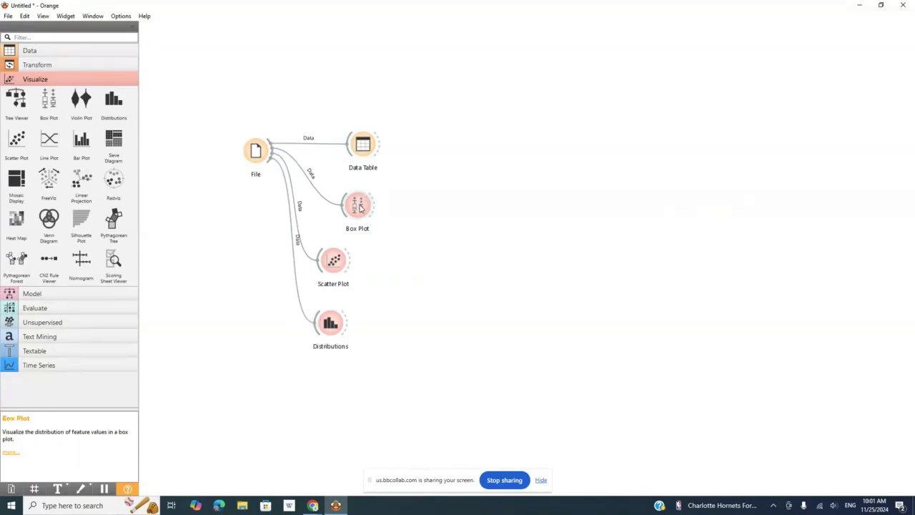
Step: Space the Box Plot, Scatter Plot and Distributions widgets farther from the File widget
{"action": "left_click_drag", "start_coordinate": [359, 208], "coordinate": [381, 205]}
{"action": "left_click_drag", "start_coordinate": [336, 270], "coordinate": [373, 279]}
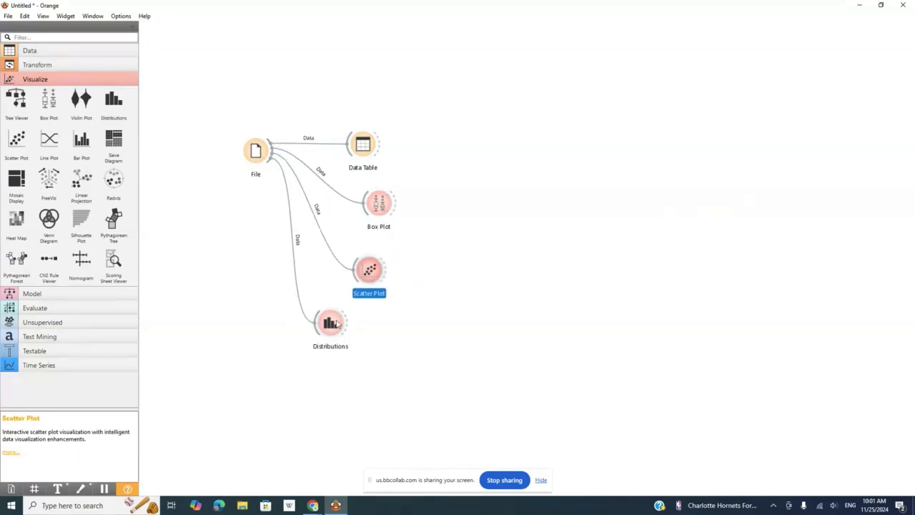
{"action": "left_click_drag", "start_coordinate": [332, 326], "coordinate": [350, 333]}
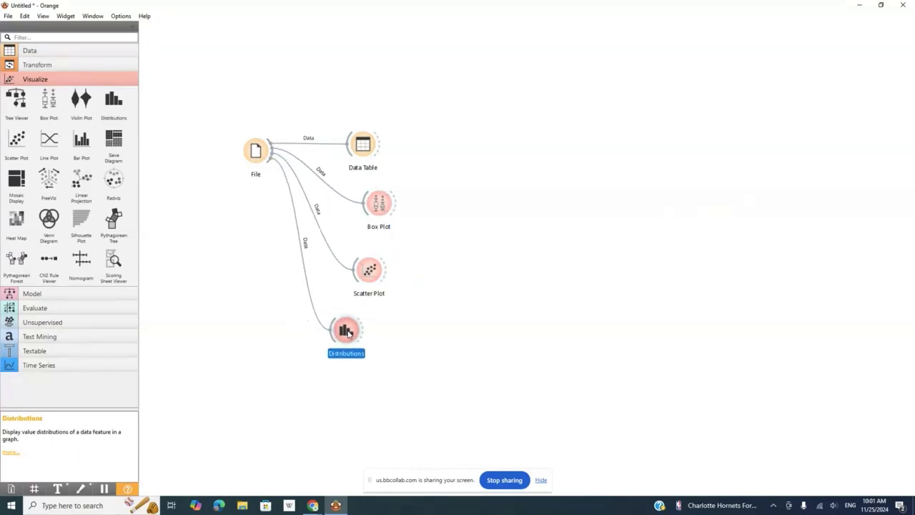
Step: Examine the Box Plot with iris subgroups, including for sepal length, and view sepal length with subgroups set to None
{"action": "double_click", "coordinate": [381, 206]}
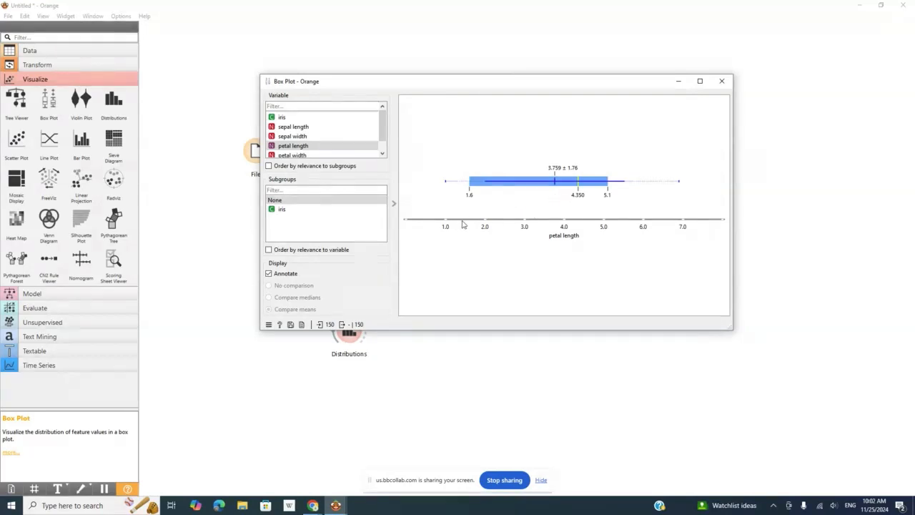
{"action": "left_click", "coordinate": [285, 209]}
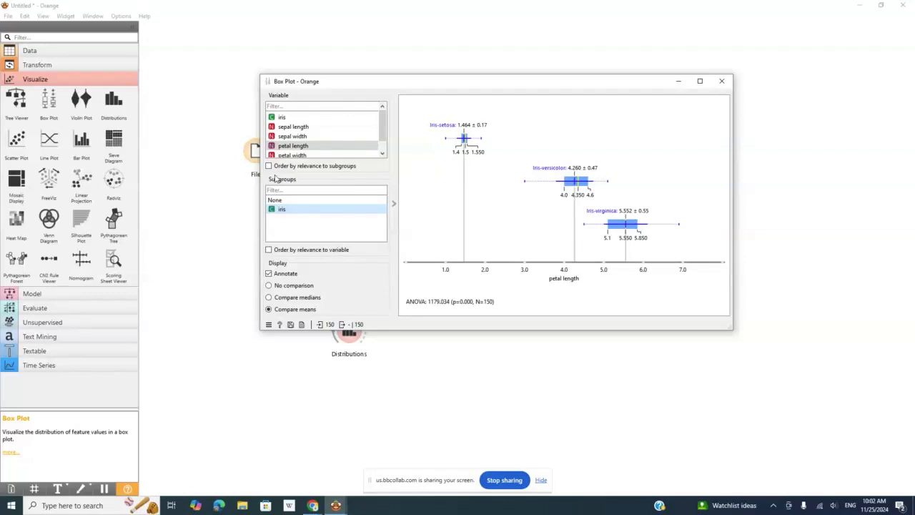
{"action": "left_click", "coordinate": [286, 128]}
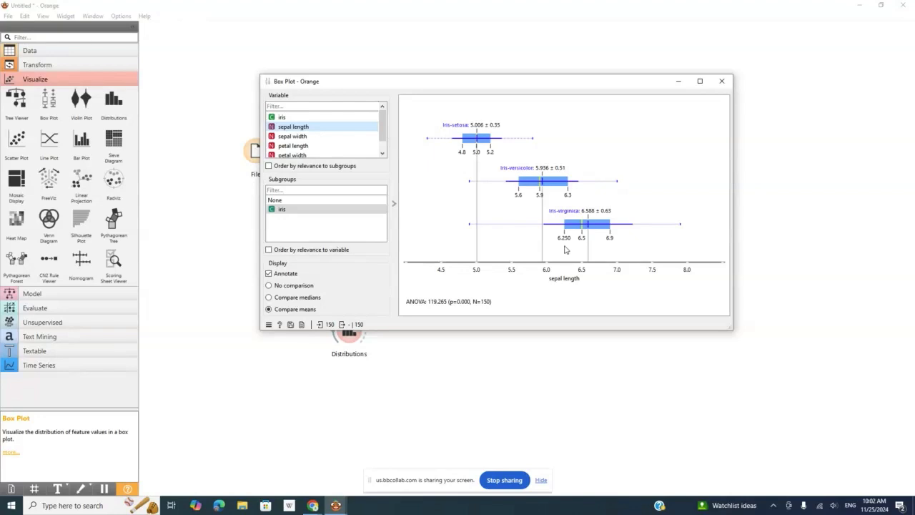
{"action": "left_click", "coordinate": [289, 203]}
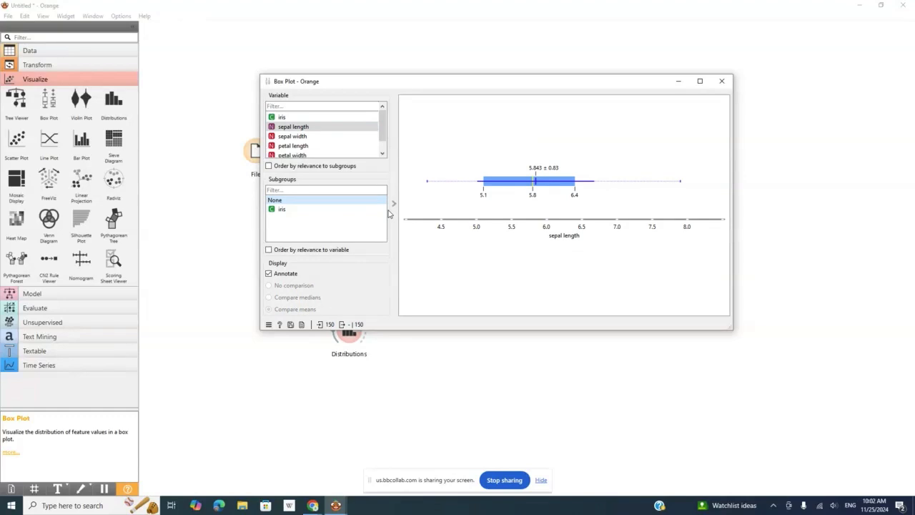
{"action": "left_click", "coordinate": [722, 84]}
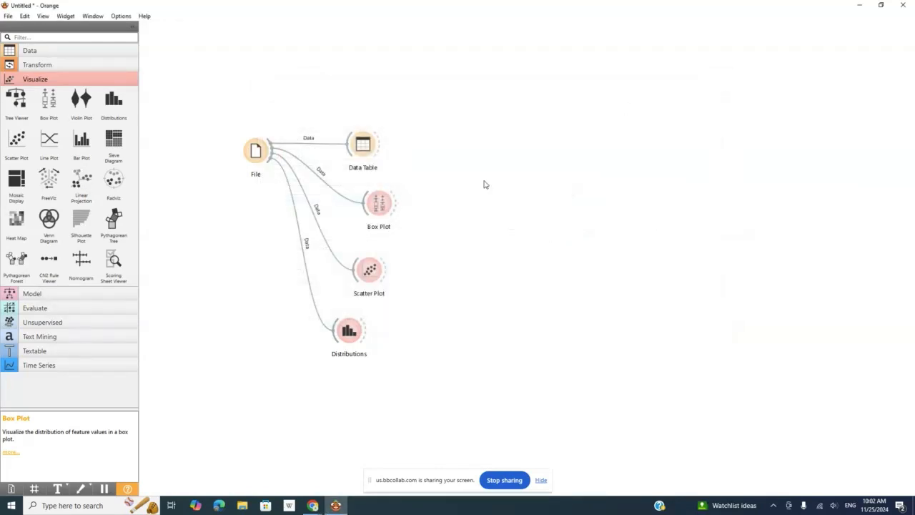
Step: Open the Scatter Plot and score its informative projections, placing the rankings beside the plot
{"action": "double_click", "coordinate": [368, 276]}
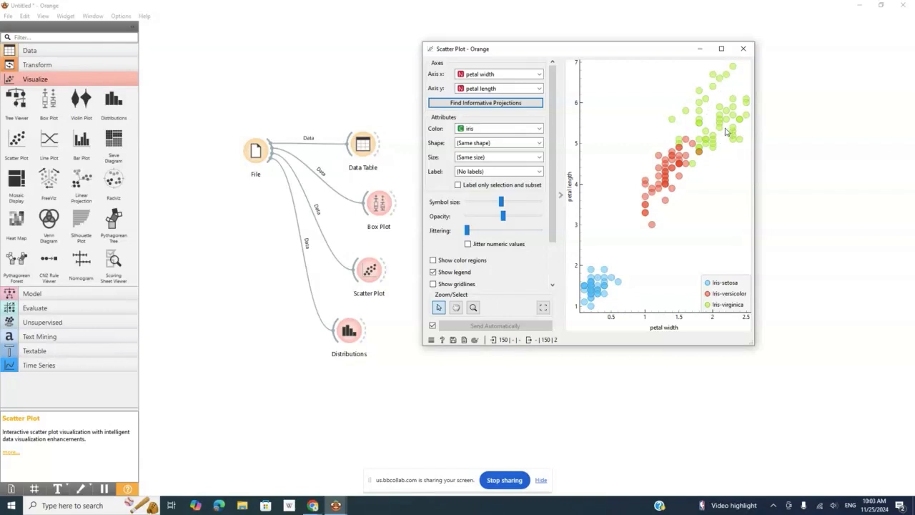
{"action": "left_click", "coordinate": [503, 103]}
{"action": "left_click_drag", "start_coordinate": [565, 72], "coordinate": [304, 57]}
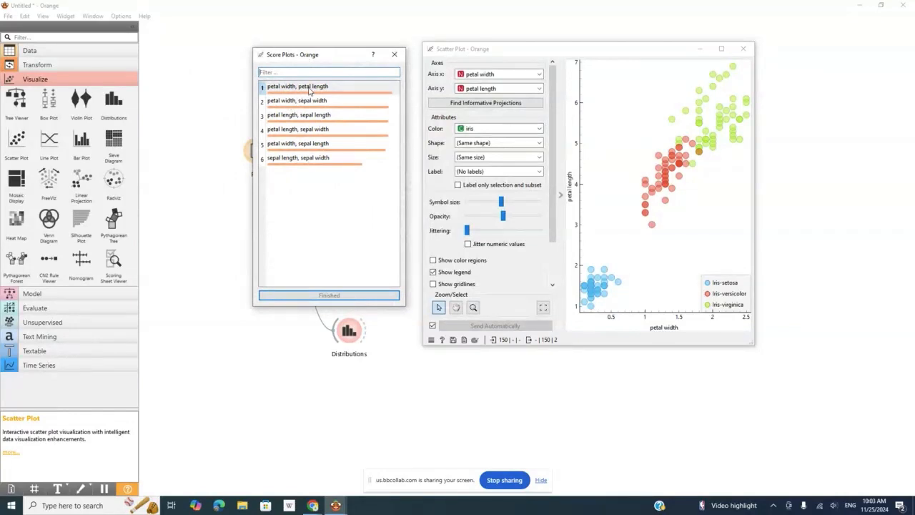
Step: Compare the six ranked projections in the Scatter Plot, finish on petal width against petal length, and close both windows
{"action": "left_click", "coordinate": [309, 90]}
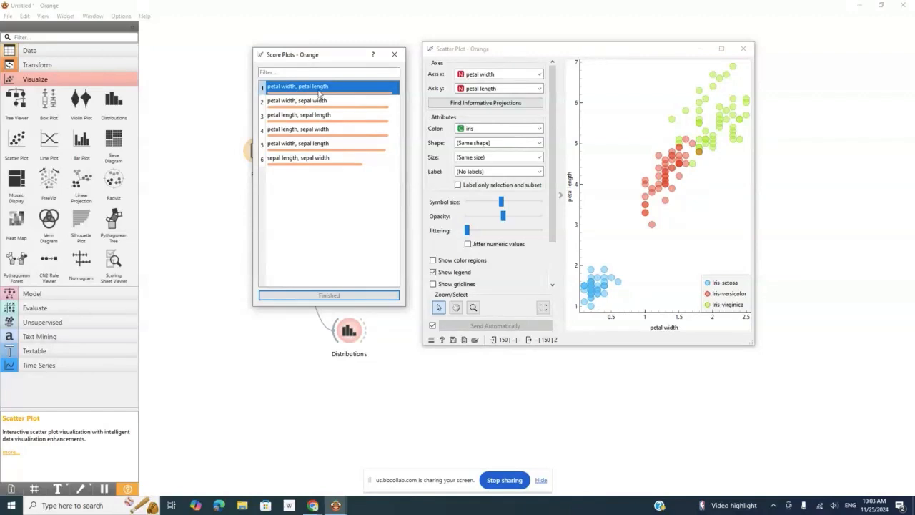
{"action": "left_click", "coordinate": [301, 105]}
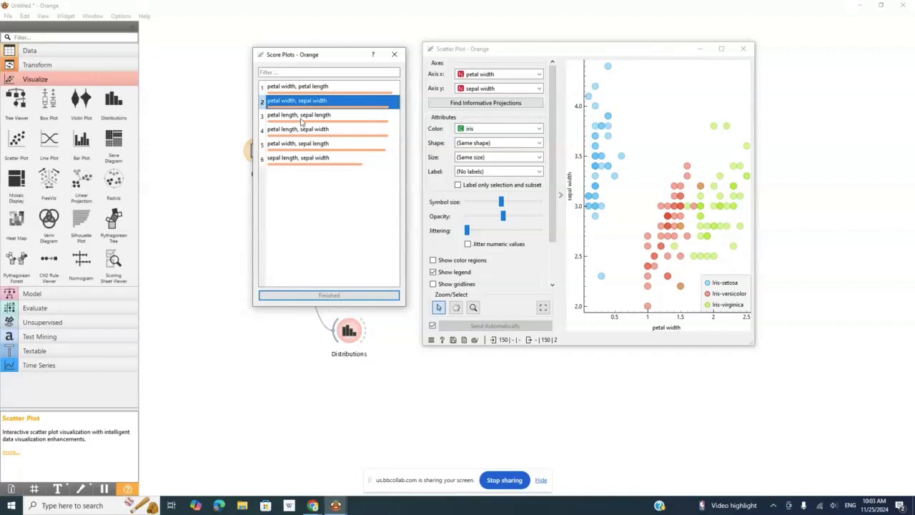
{"action": "left_click", "coordinate": [305, 123]}
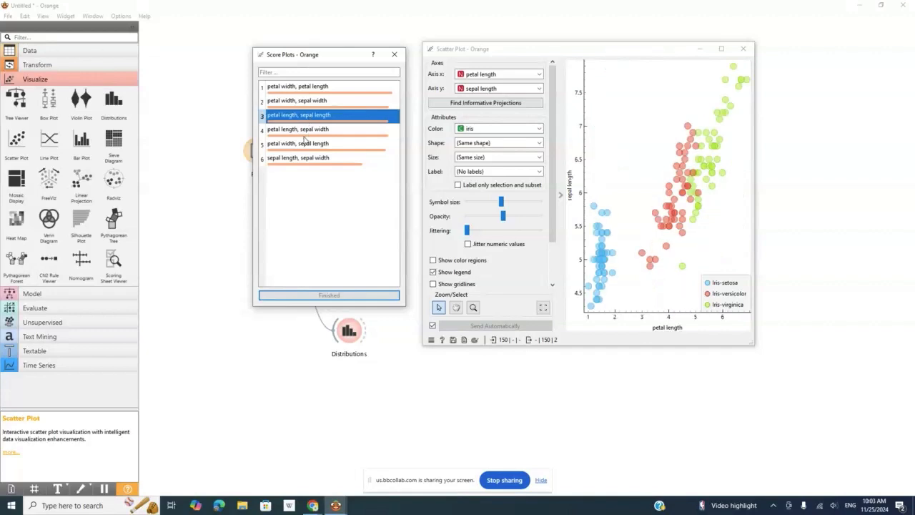
{"action": "left_click", "coordinate": [315, 131]}
{"action": "left_click", "coordinate": [316, 147]}
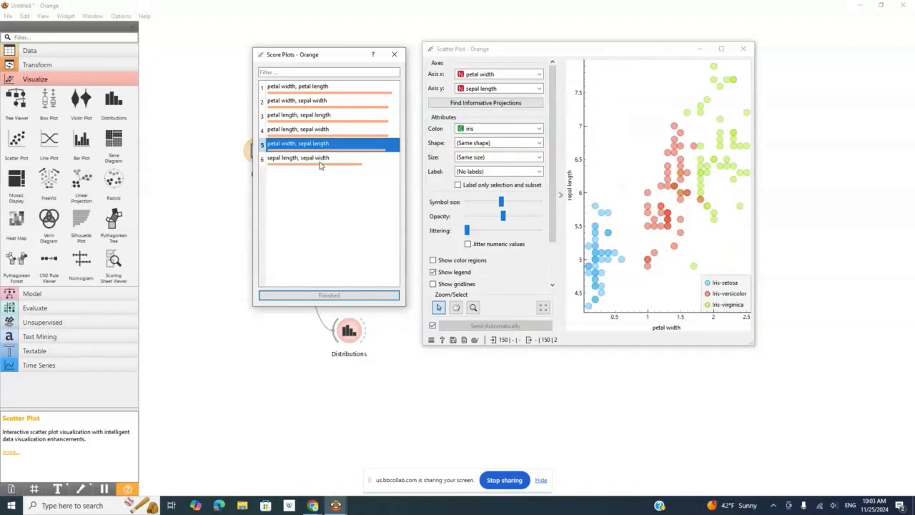
{"action": "left_click", "coordinate": [323, 160]}
{"action": "left_click", "coordinate": [334, 89]}
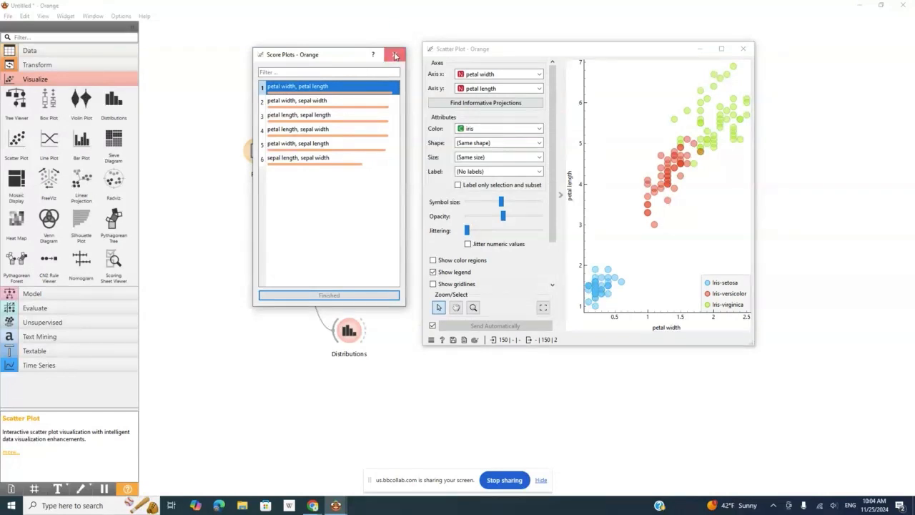
{"action": "left_click", "coordinate": [393, 56]}
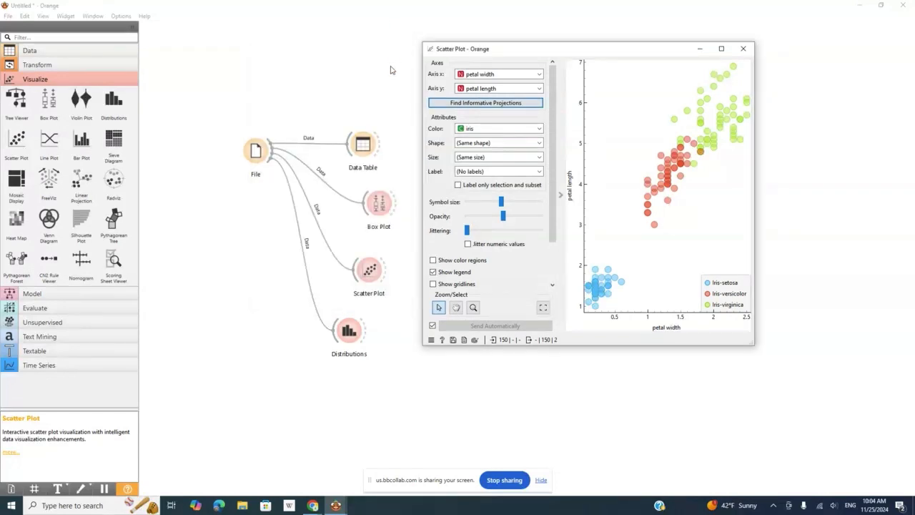
{"action": "left_click", "coordinate": [745, 49]}
Step: Open the Distributions widget and show sepal length with Split by set to None and a bin width of 0.5
{"action": "double_click", "coordinate": [349, 329]}
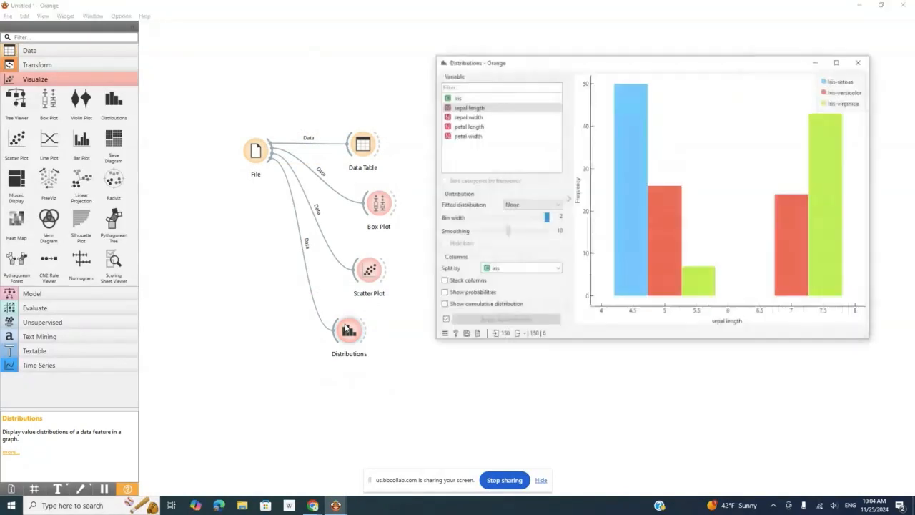
{"action": "left_click", "coordinate": [733, 257]}
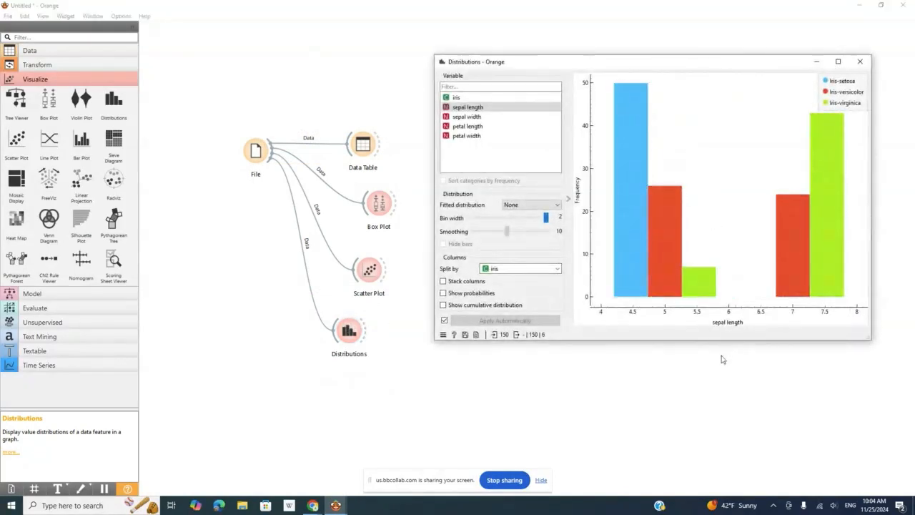
{"action": "left_click", "coordinate": [498, 271]}
{"action": "left_click", "coordinate": [510, 285]}
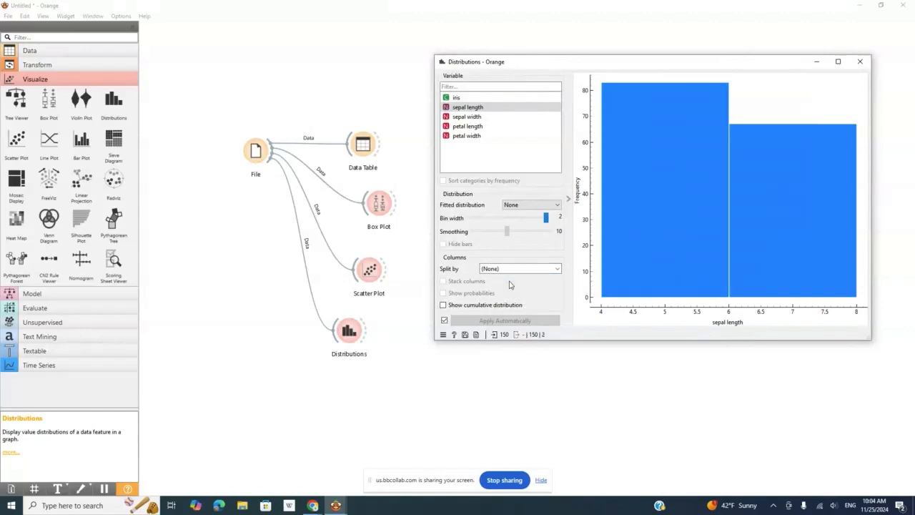
{"action": "left_click_drag", "start_coordinate": [546, 218], "coordinate": [505, 218]}
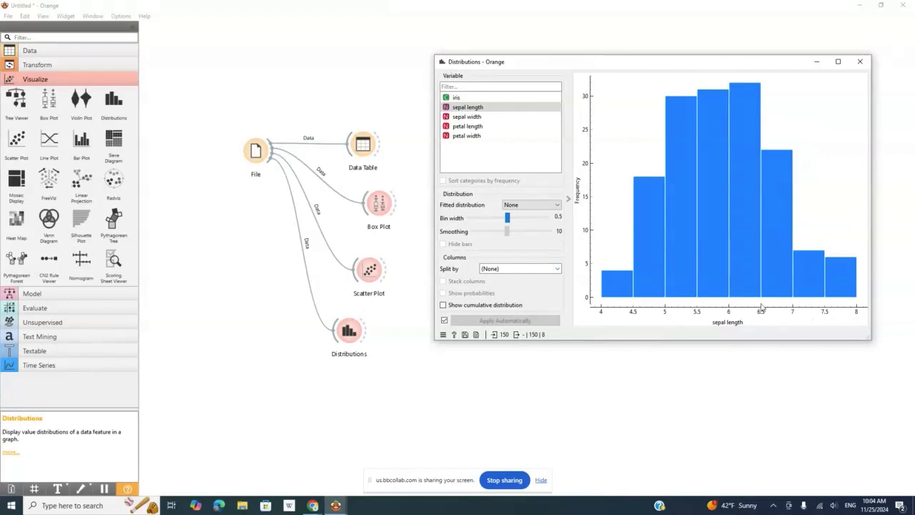
{"action": "left_click", "coordinate": [683, 264]}
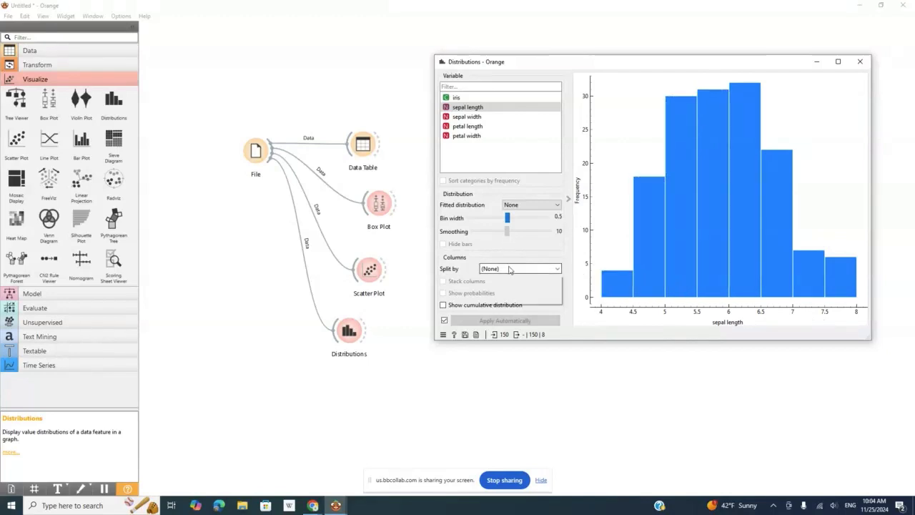
Step: View the sepal length distribution split by iris, and return Split by to None
{"action": "left_click", "coordinate": [511, 269]}
{"action": "left_click", "coordinate": [506, 298]}
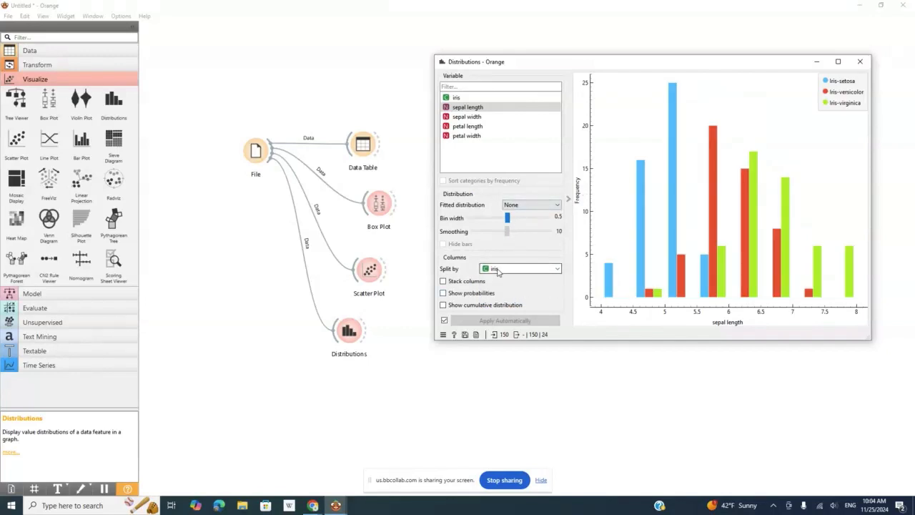
{"action": "left_click", "coordinate": [504, 269]}
{"action": "left_click", "coordinate": [495, 285]}
Step: Examine the distributions of sepal width and petal length, and return to the workflow canvas
{"action": "left_click", "coordinate": [476, 118]}
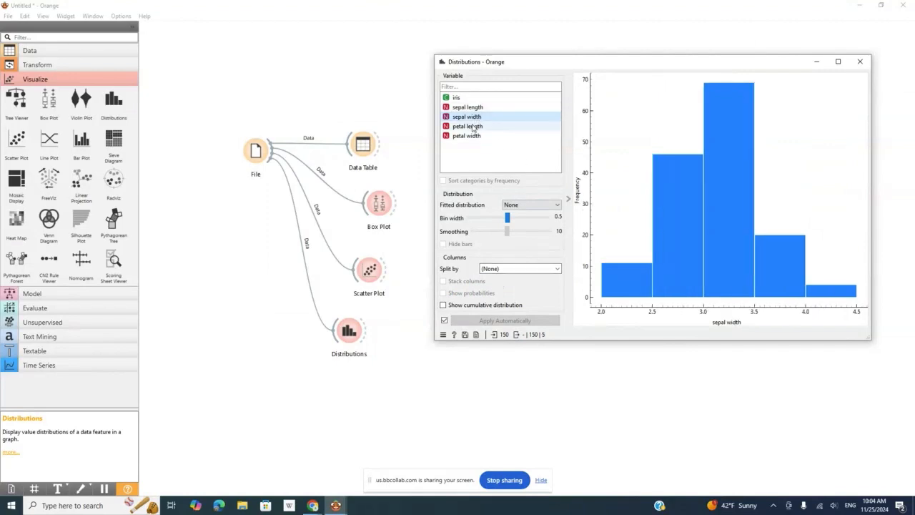
{"action": "left_click", "coordinate": [473, 126]}
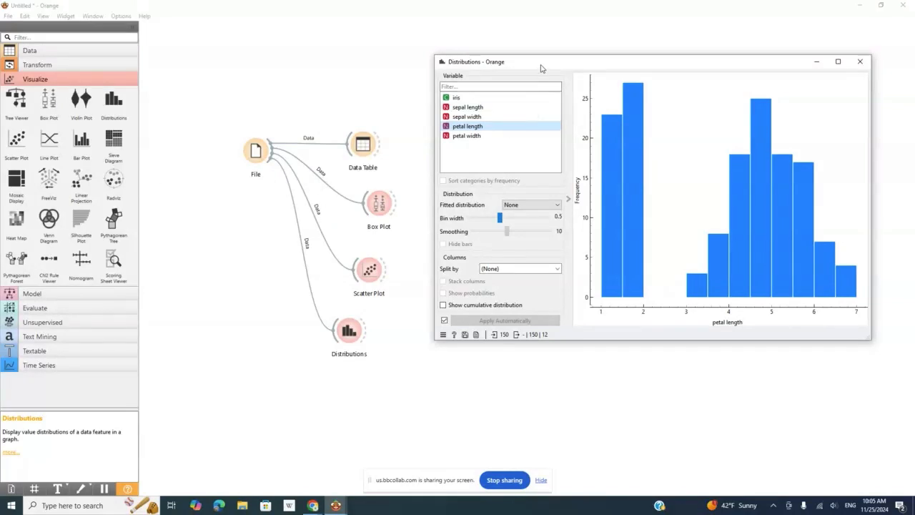
{"action": "left_click", "coordinate": [365, 65]}
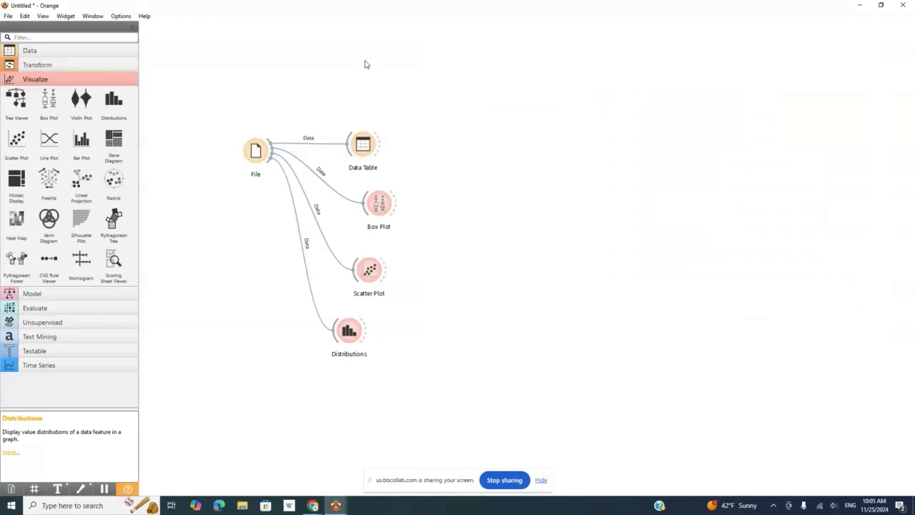